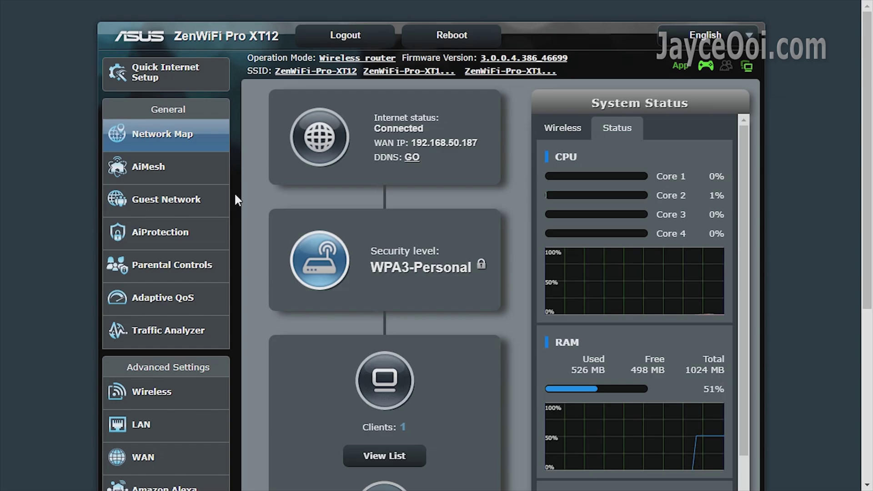
Look over the Network Map overview and the AiMesh topology page, including its client list.
scroll(236, 198, "down", 6)
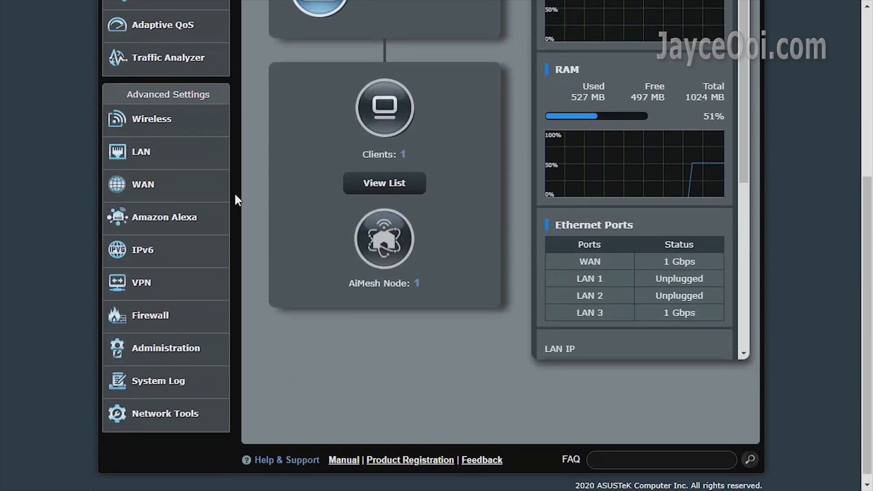
scroll(235, 196, "up", 6)
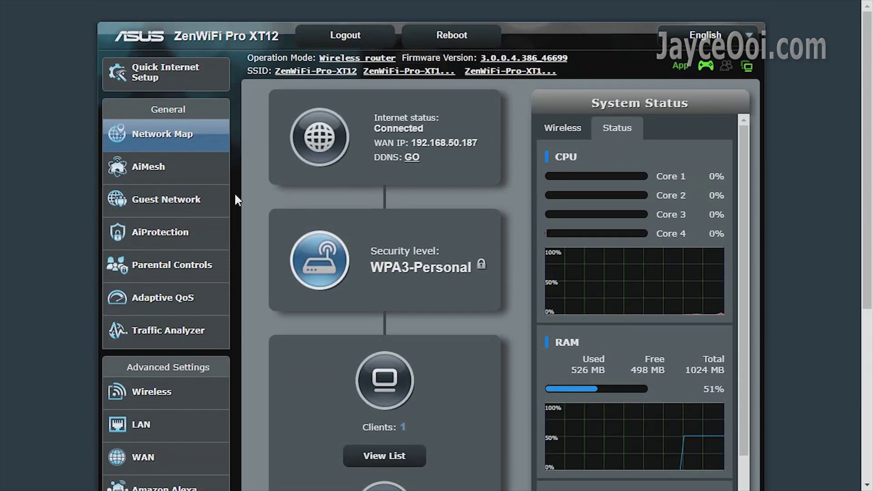
left_click(227, 178)
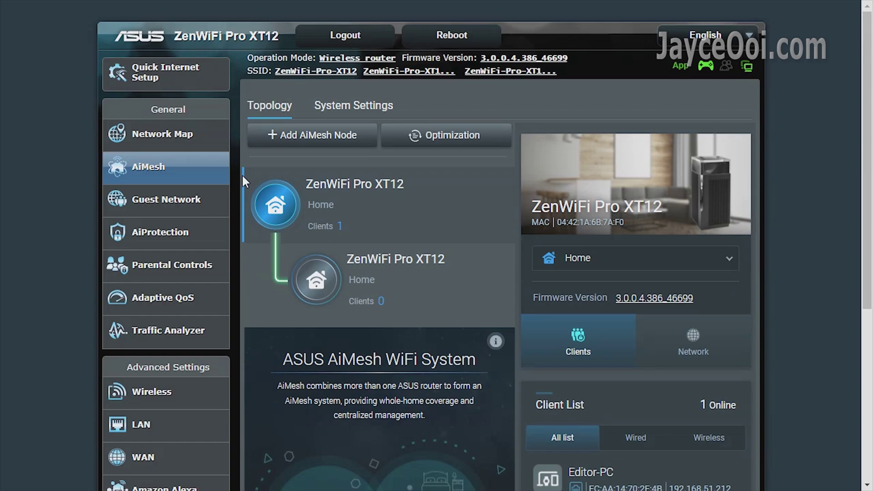
scroll(242, 177, "down", 6)
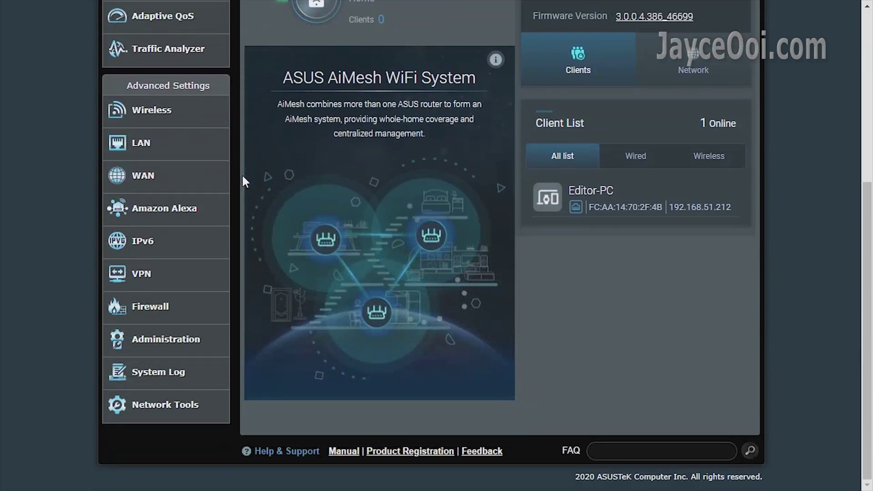
scroll(242, 173, "up", 6)
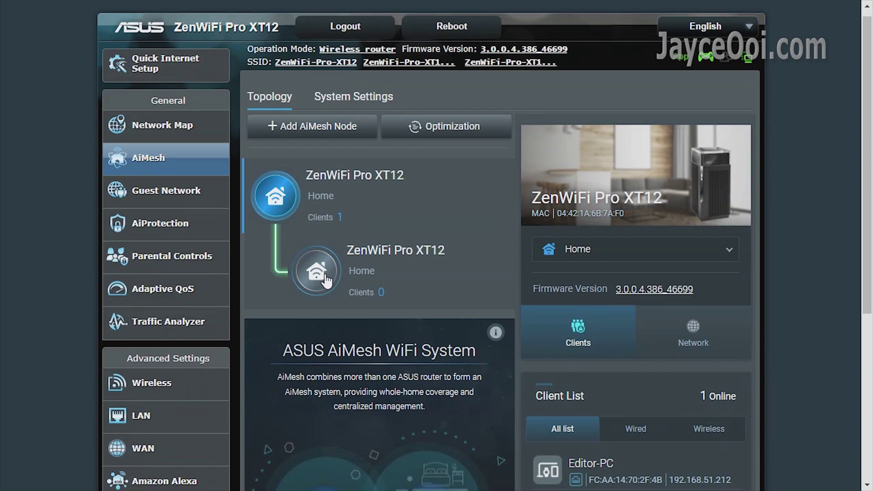
Examine the network details of the second AiMesh node, from uplink and backhaul information through its Ethernet and wireless bands.
left_click(317, 272)
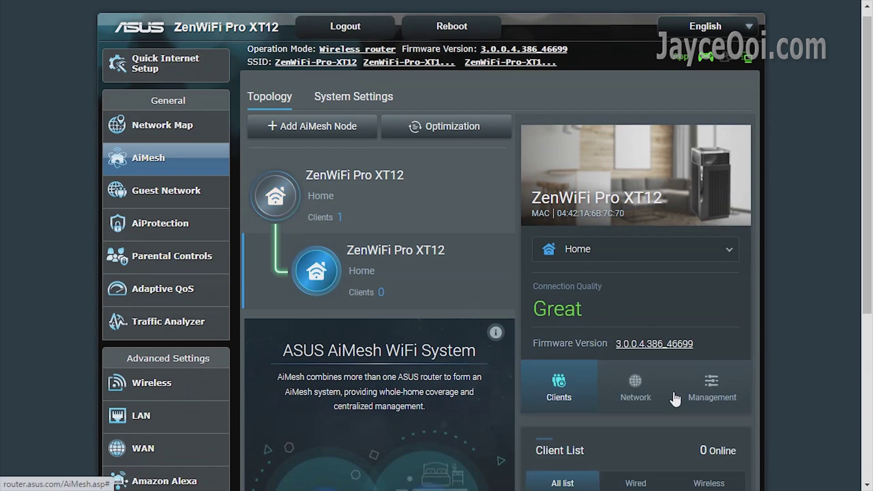
left_click(635, 383)
scroll(788, 328, "down", 10)
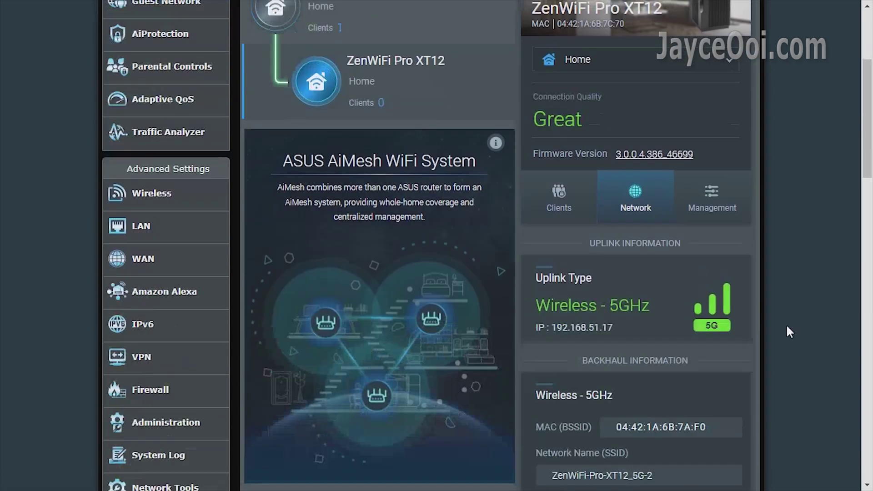
scroll(787, 329, "down", 4)
scroll(787, 329, "down", 5)
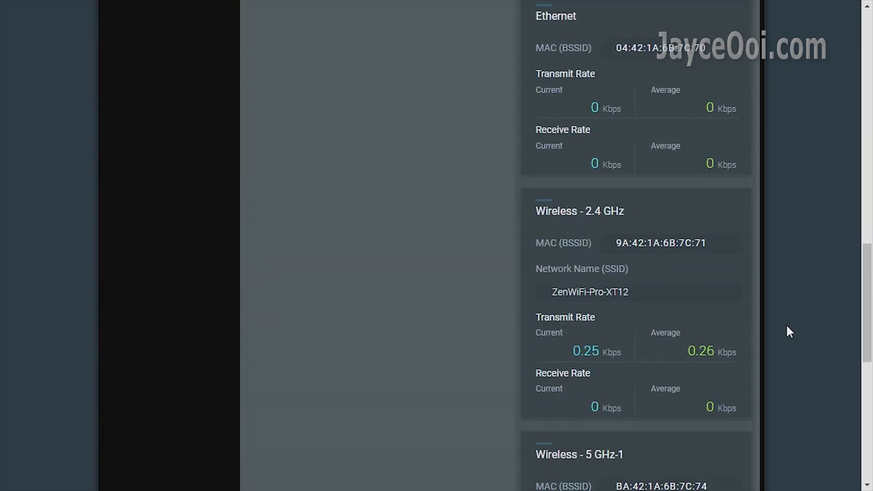
scroll(787, 329, "down", 8)
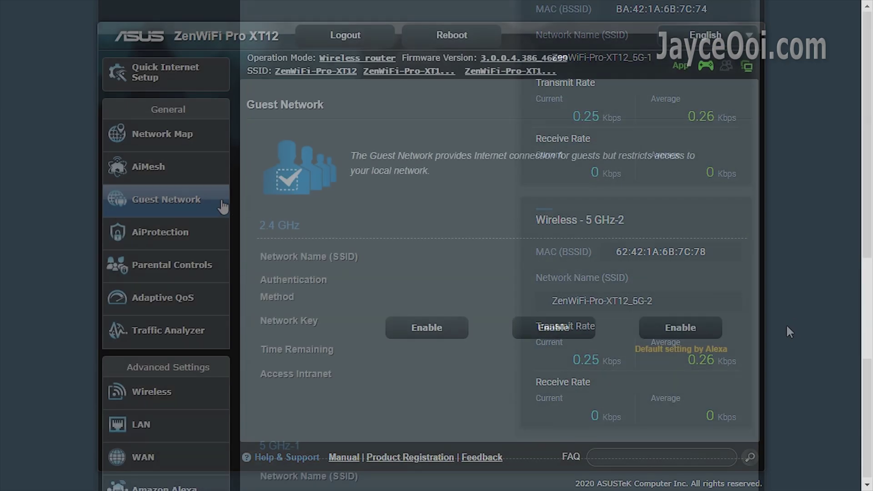
Review the Guest Network options for the 2.4 GHz, 5 GHz-1 and 5 GHz-2 bands.
scroll(239, 202, "down", 7)
scroll(241, 206, "down", 2)
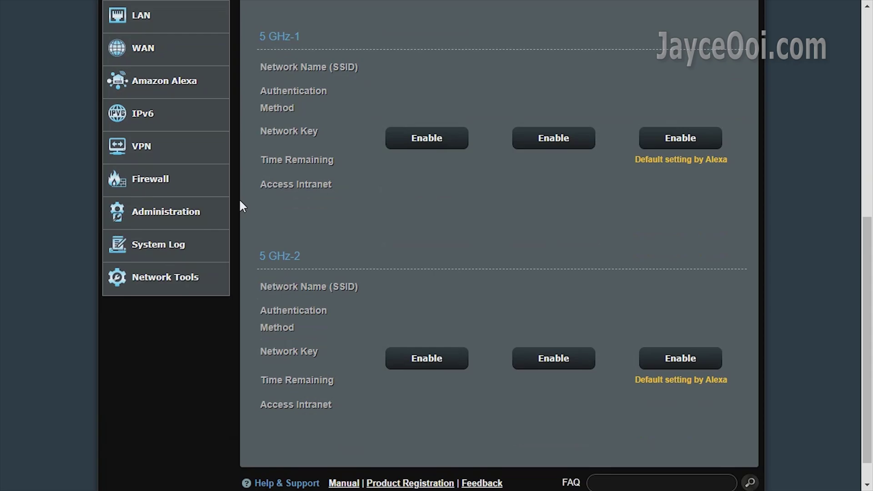
scroll(241, 206, "up", 9)
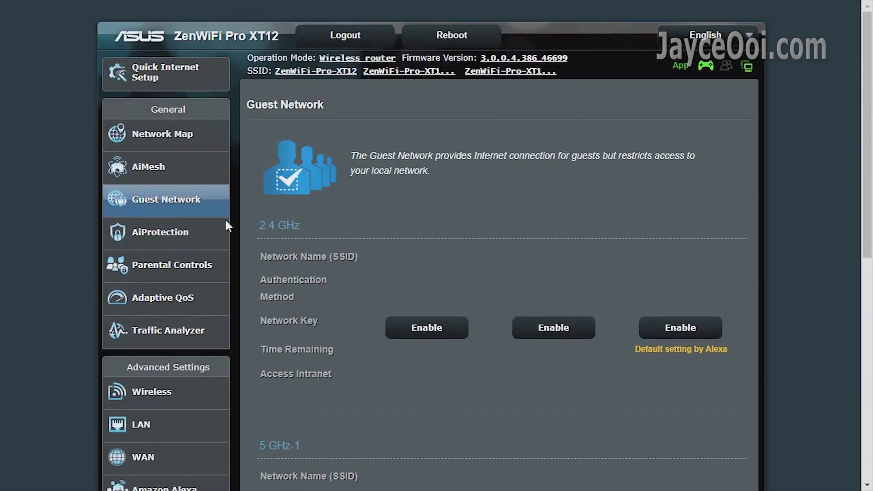
Review AiProtection's network protection features and its Infected Device Prevention and Malicious Sites Blocking pages.
left_click(220, 237)
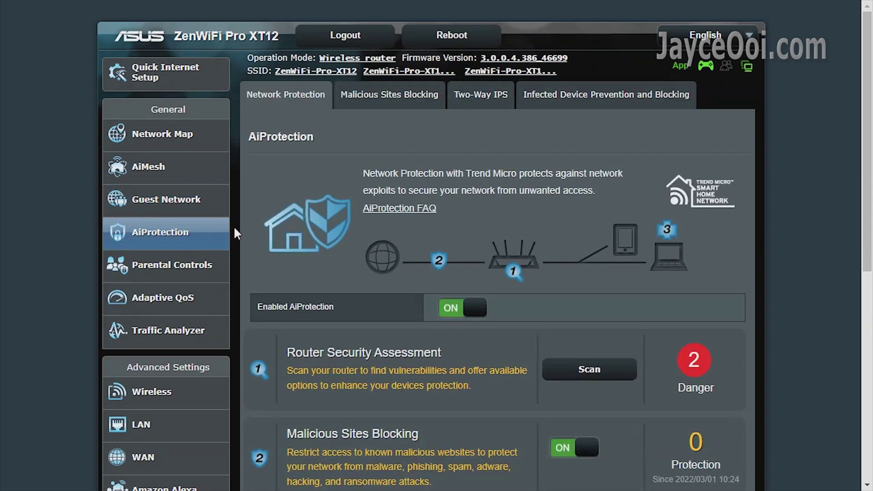
scroll(237, 231, "down", 7)
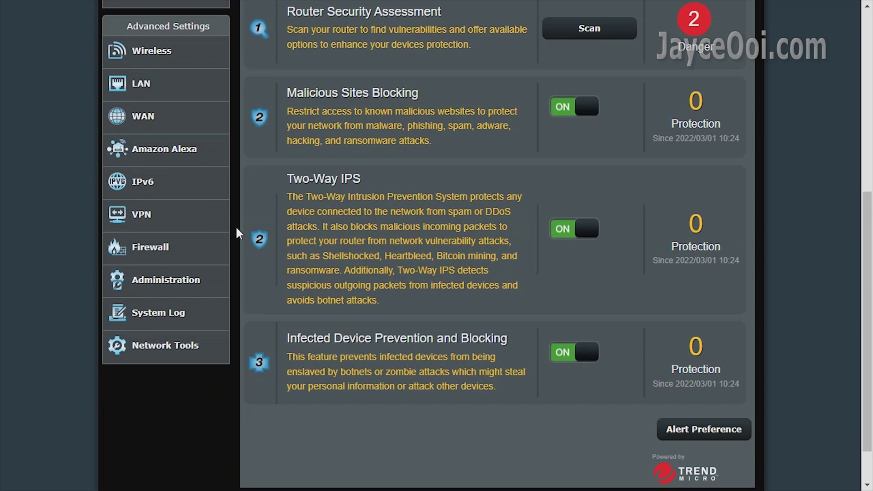
scroll(236, 229, "up", 7)
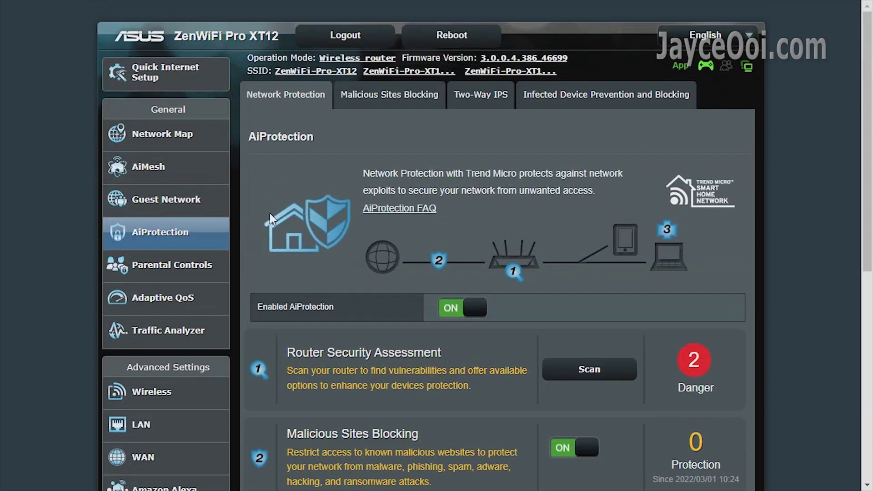
left_click(563, 105)
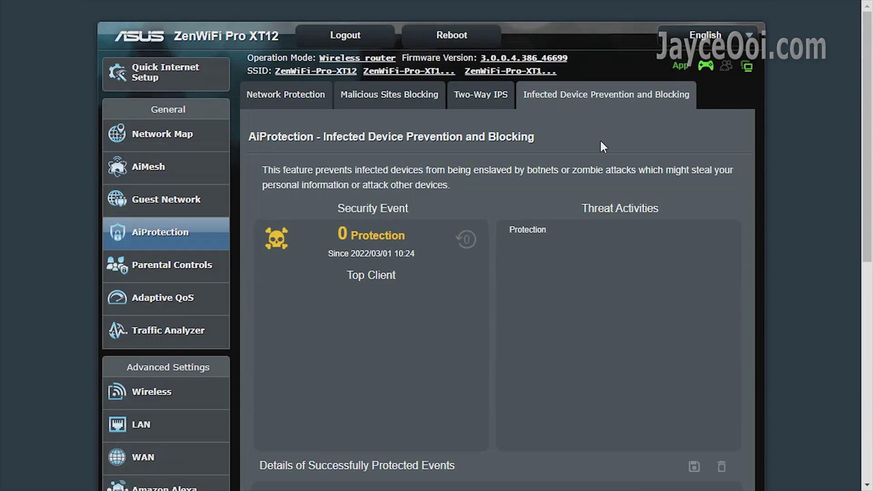
left_click(352, 98)
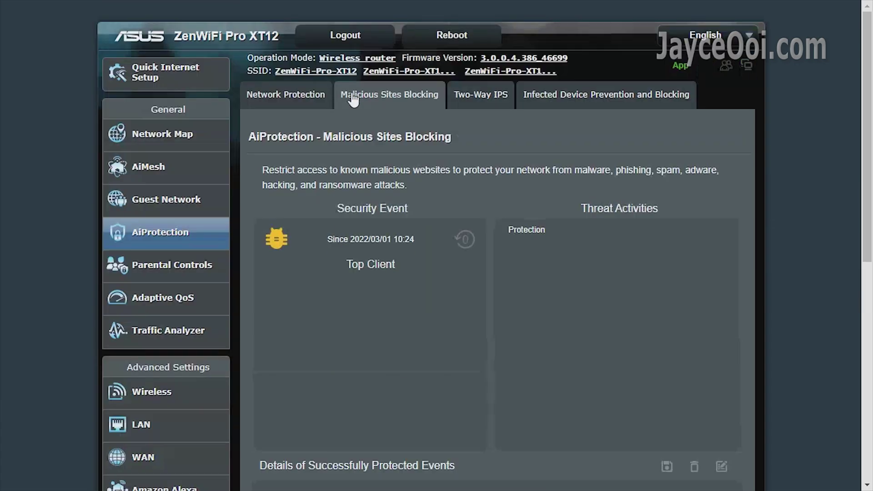
Examine the Parental Controls settings for Web & Apps Filters and Time Scheduling.
left_click(220, 269)
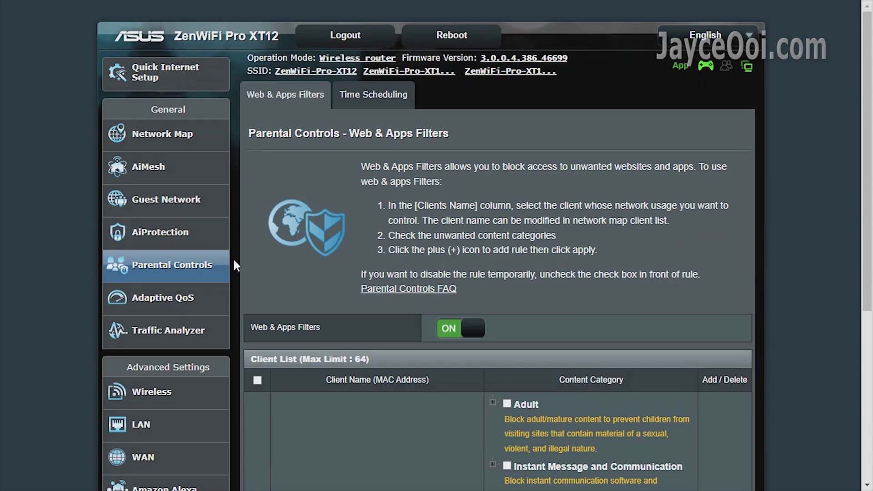
scroll(234, 260, "down", 6)
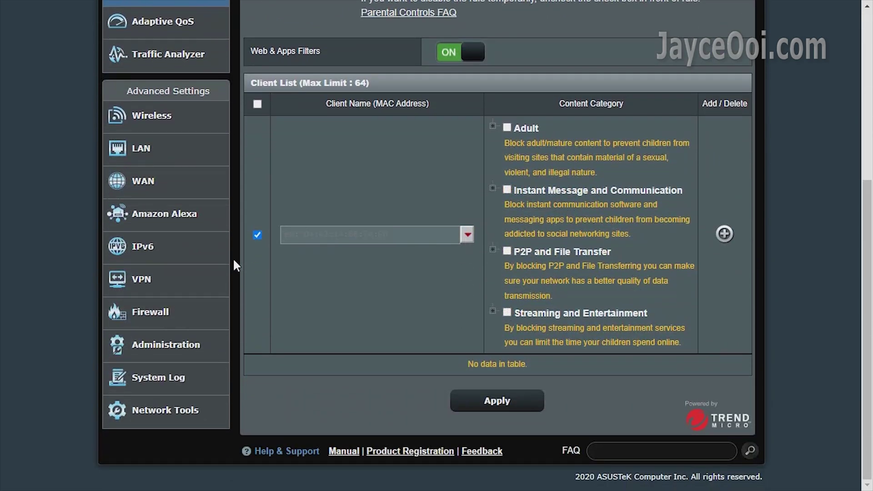
scroll(233, 260, "up", 6)
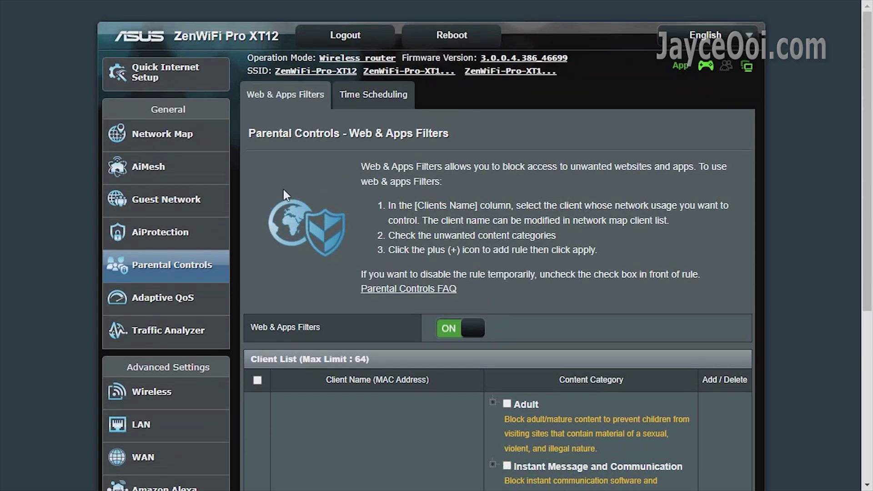
left_click(352, 97)
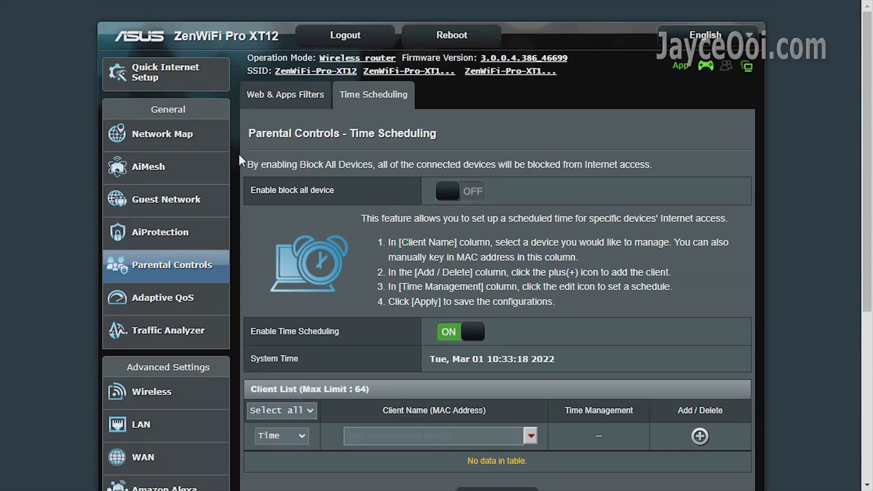
scroll(233, 153, "down", 3)
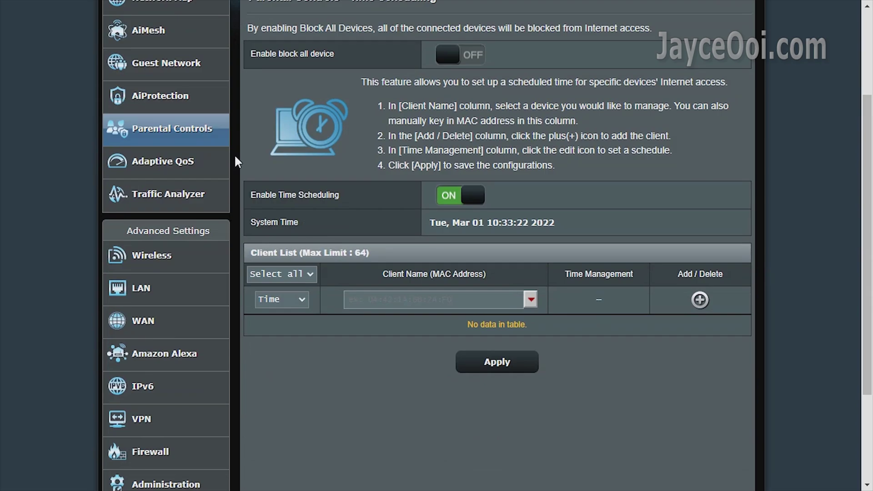
scroll(234, 153, "up", 3)
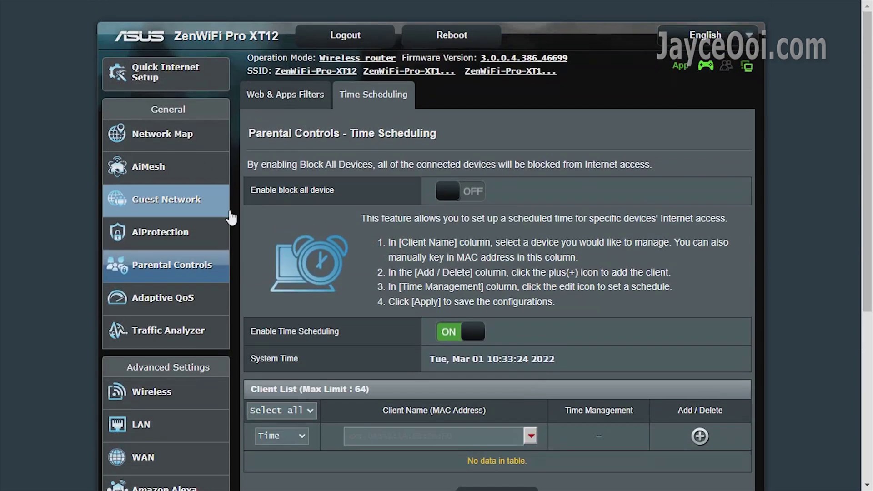
Examine the Adaptive QoS pages for the bandwidth monitor, QoS configuration, Web History and Internet Speed.
left_click(223, 303)
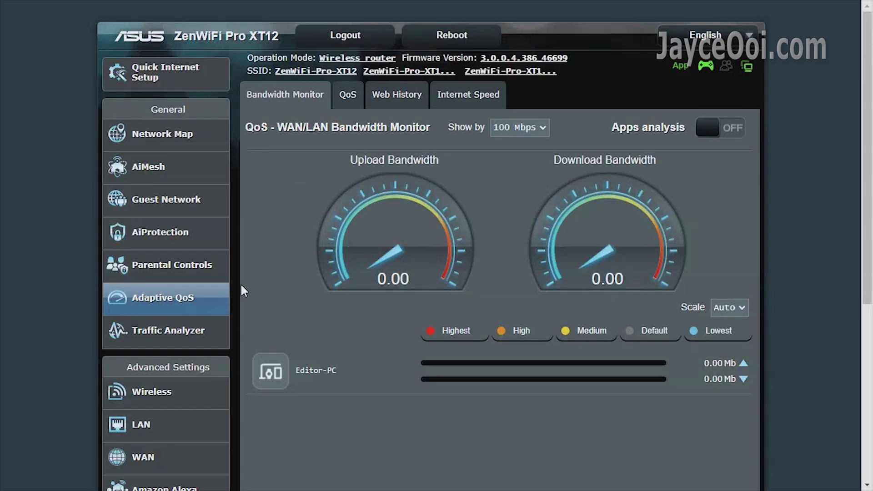
left_click(340, 98)
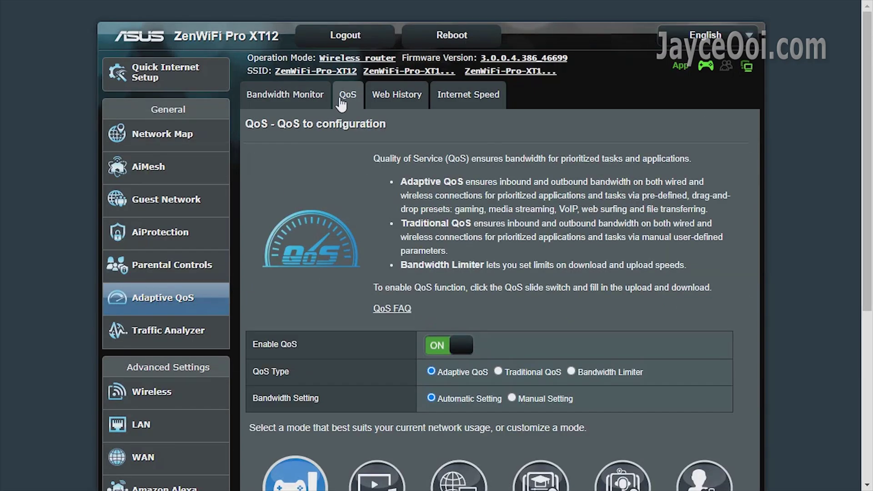
scroll(241, 183, "down", 5)
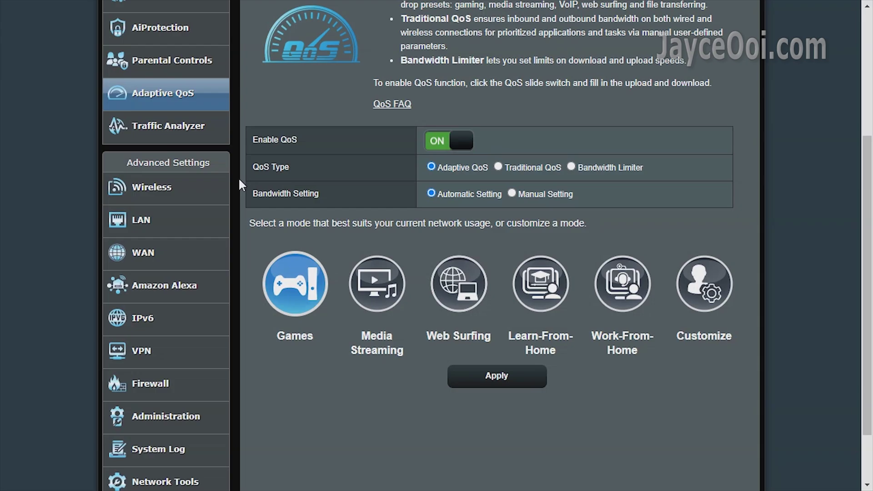
scroll(240, 181, "up", 5)
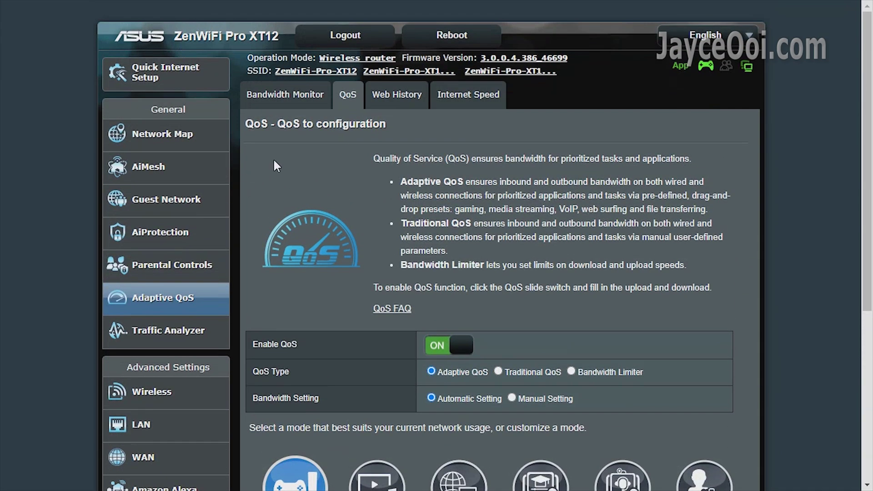
left_click(379, 108)
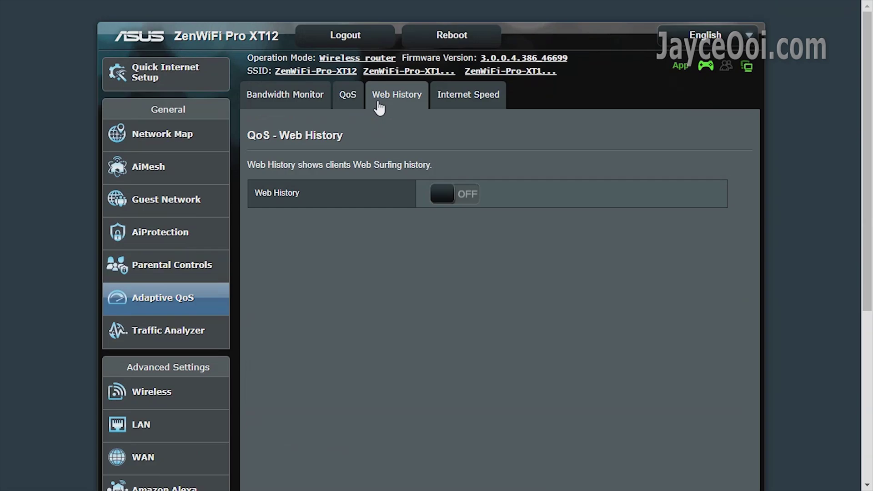
left_click(468, 101)
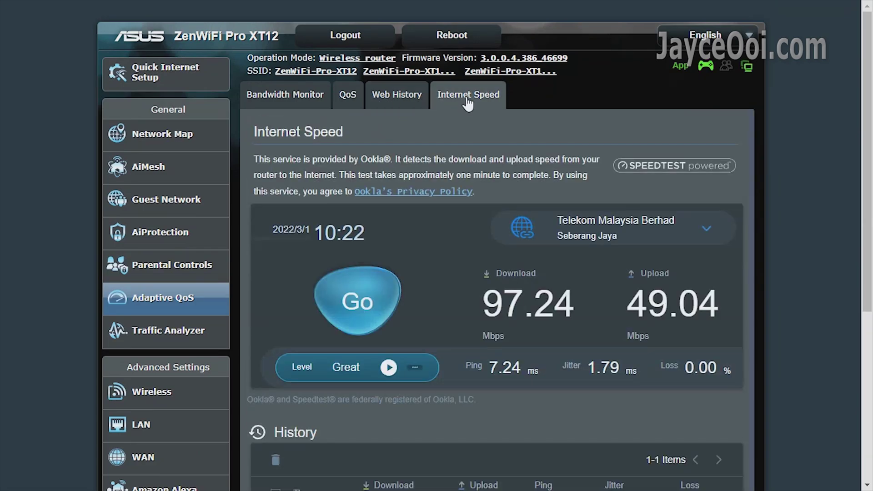
View the Traffic Analyzer statistics and the real-time Traffic Monitor graph for the WAN connection.
left_click(219, 339)
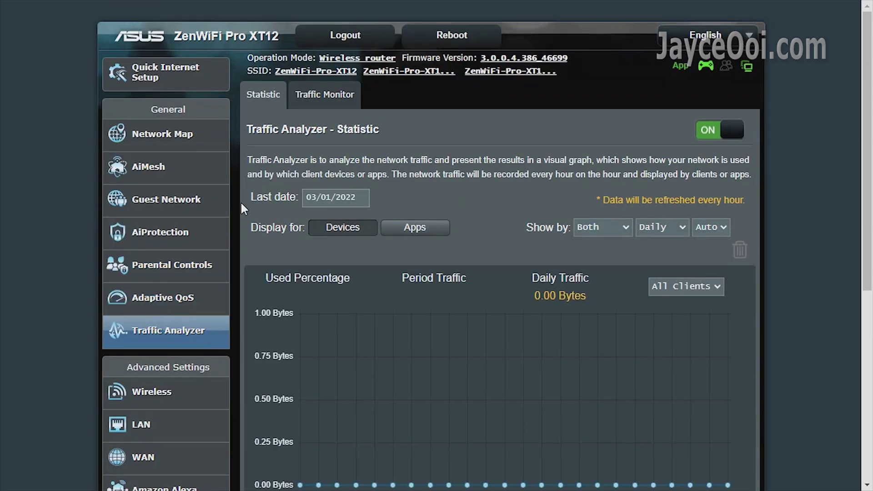
left_click(310, 98)
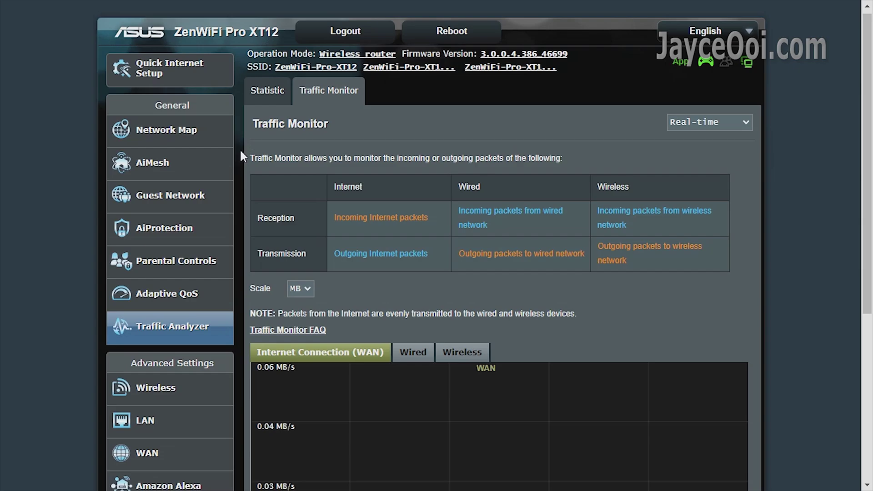
scroll(239, 148, "down", 3)
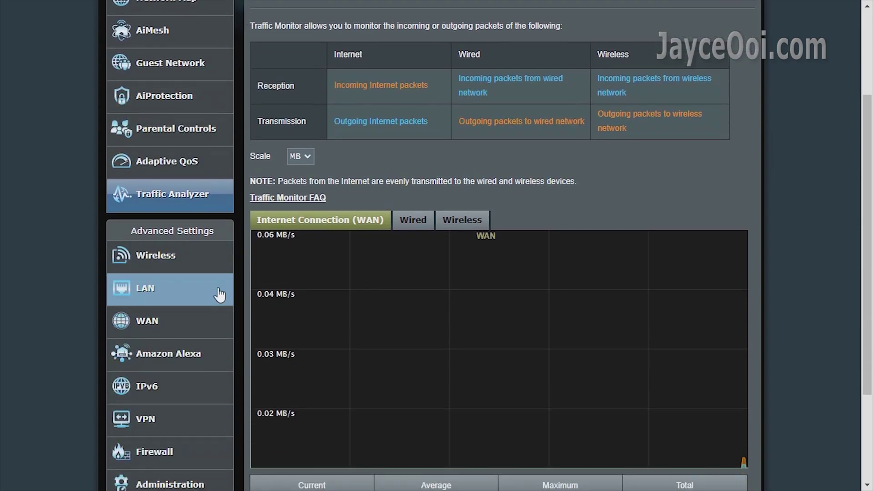
Review the LAN IP page and the ISP profile and IPTV STB port choices in the LAN IPTV settings.
left_click(220, 293)
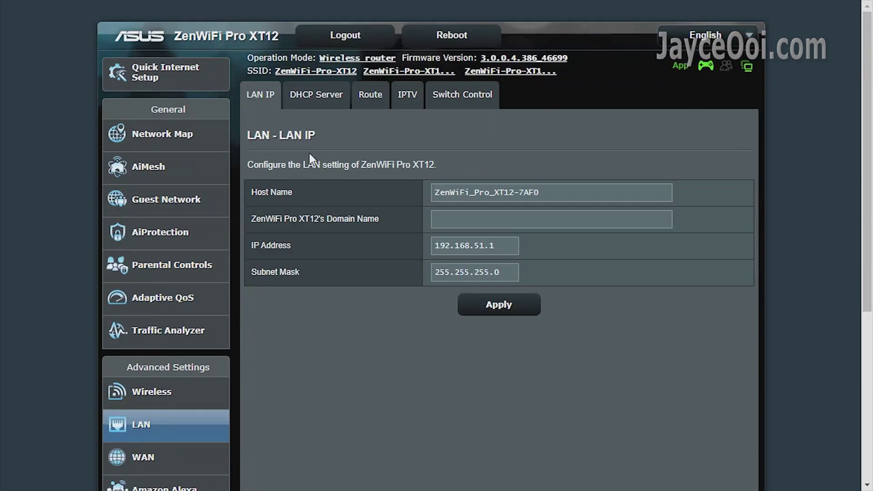
left_click(406, 105)
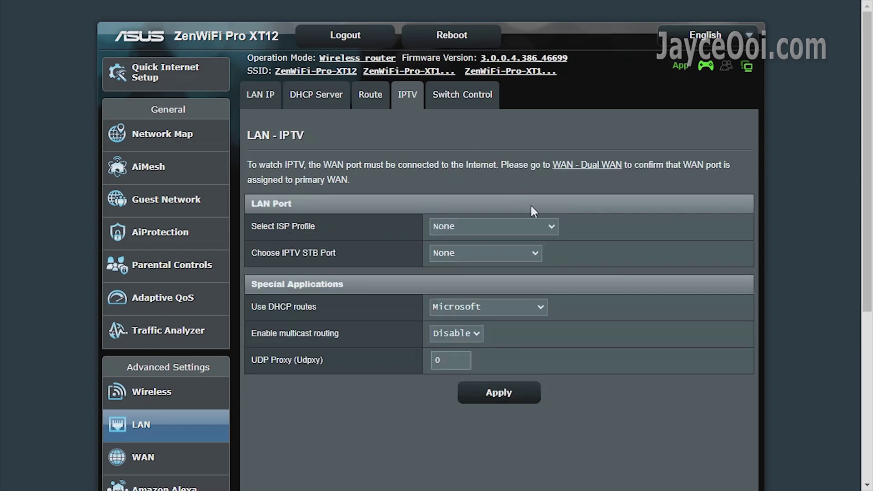
left_click(539, 227)
left_click_drag(550, 263, 553, 379)
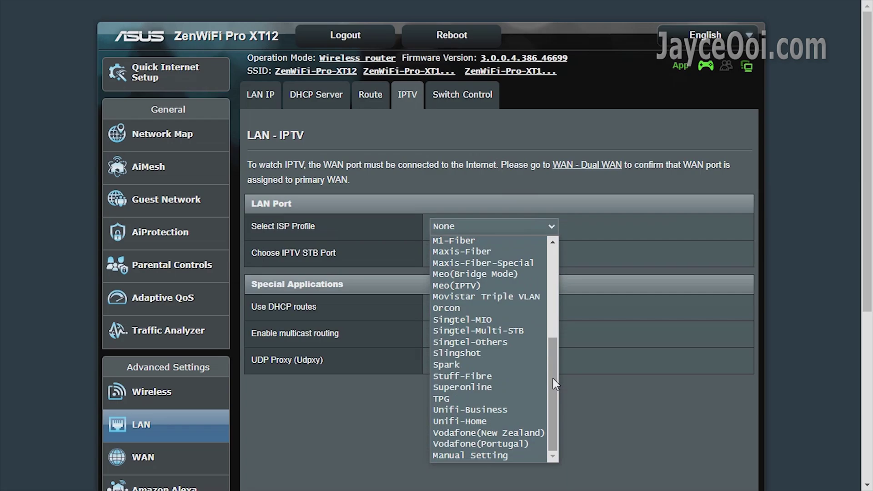
left_click(574, 242)
left_click(529, 254)
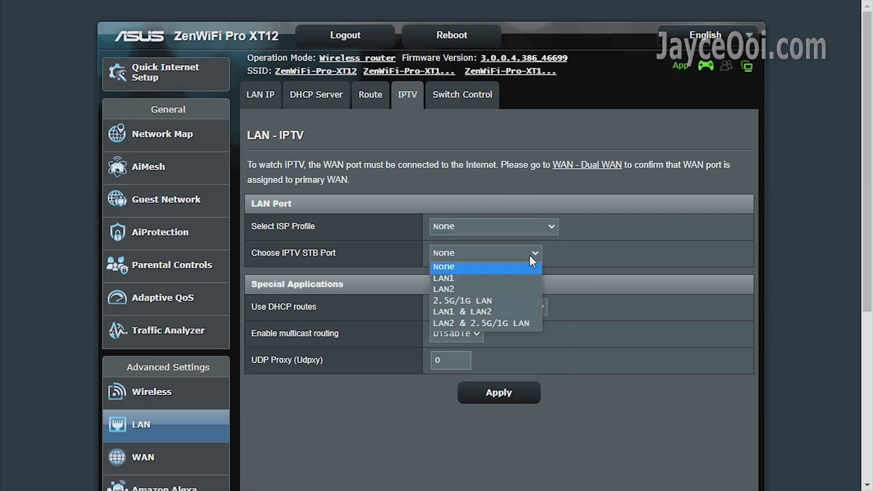
left_click(556, 257)
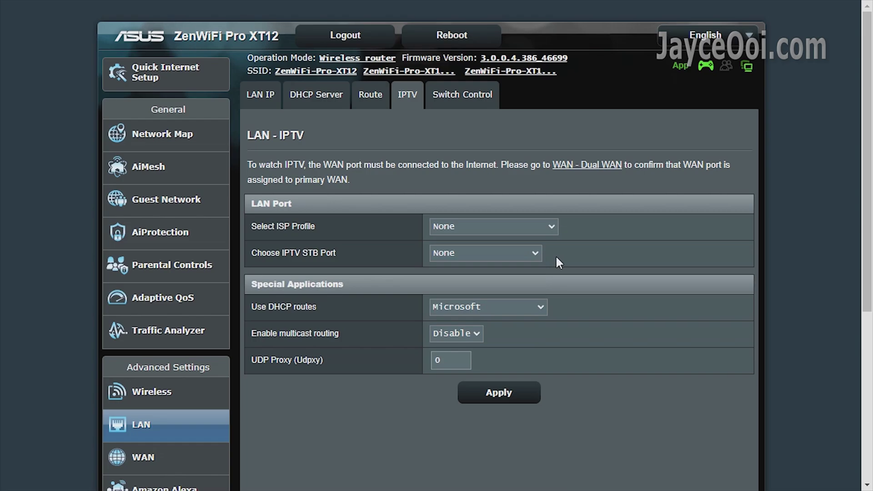
Switch on Dual WAN in the WAN settings and inspect the secondary WAN port and Dual WAN Mode options without applying them.
left_click(226, 458)
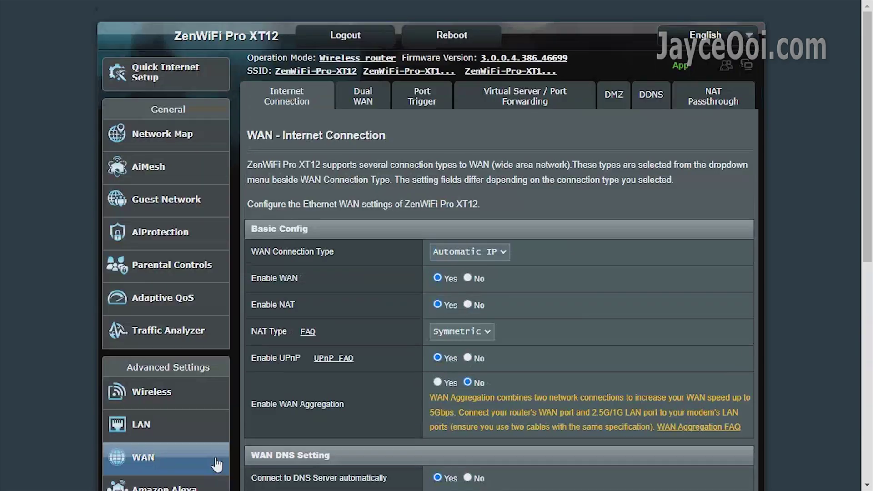
left_click(349, 100)
left_click(476, 268)
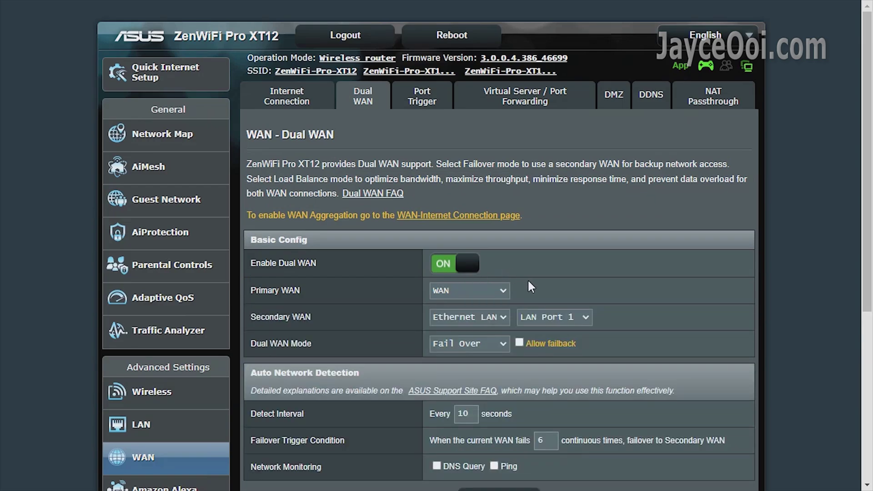
left_click(564, 318)
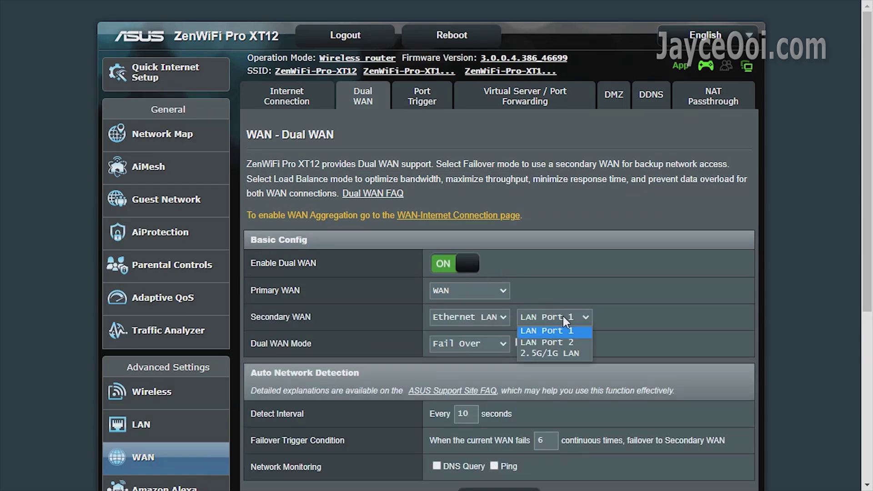
left_click(555, 289)
left_click(500, 344)
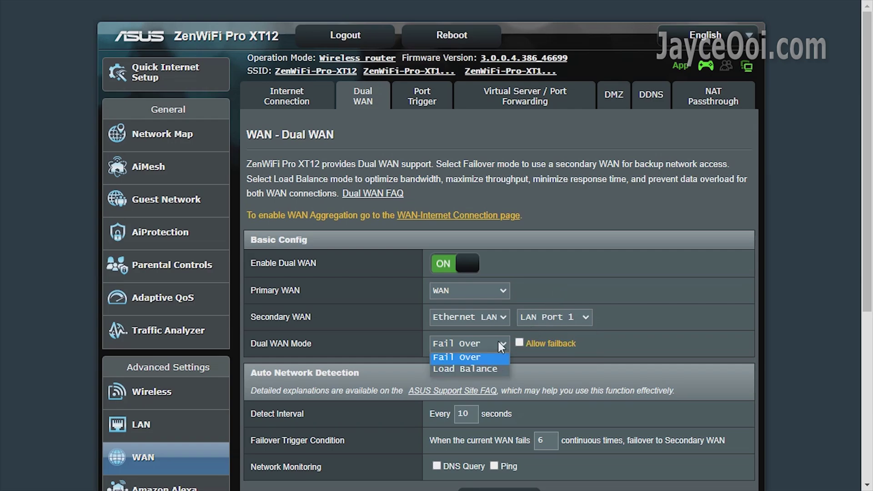
left_click(500, 346)
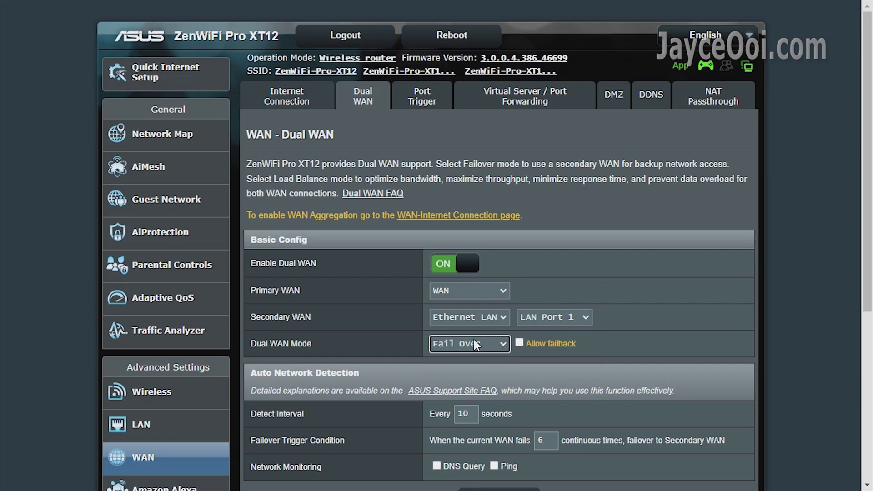
Review the IPv6 connection settings, as well as the VPN Server and Instant Guard pages of the VPN settings.
scroll(218, 227, "down", 6)
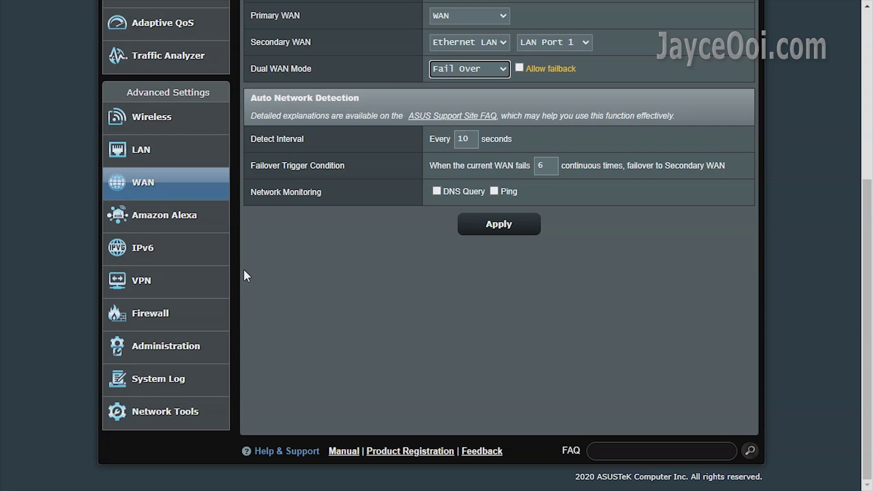
left_click(220, 254)
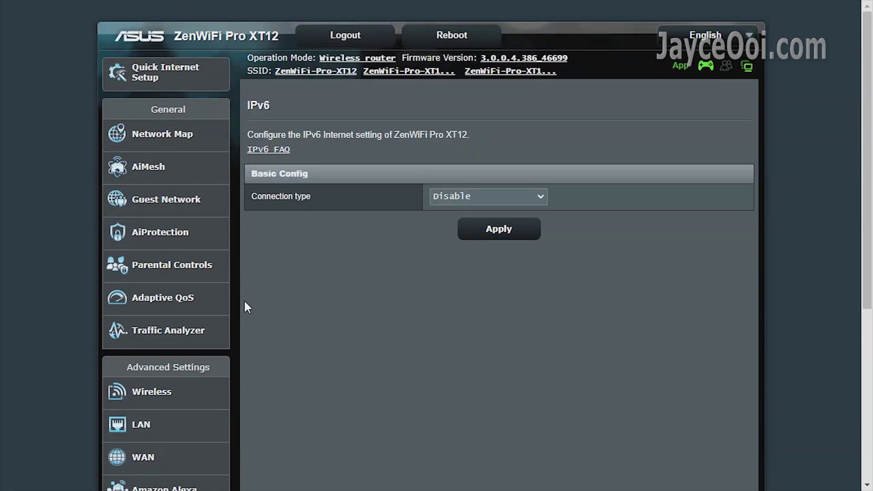
scroll(240, 346, "down", 6)
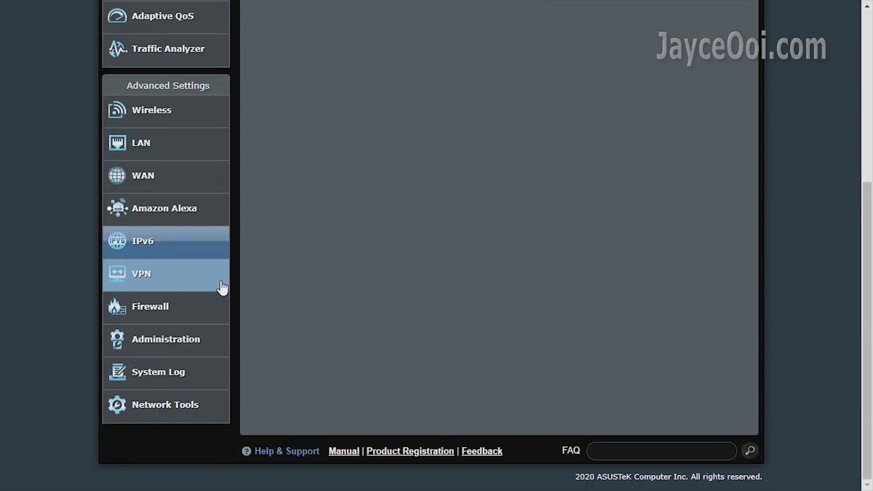
left_click(221, 287)
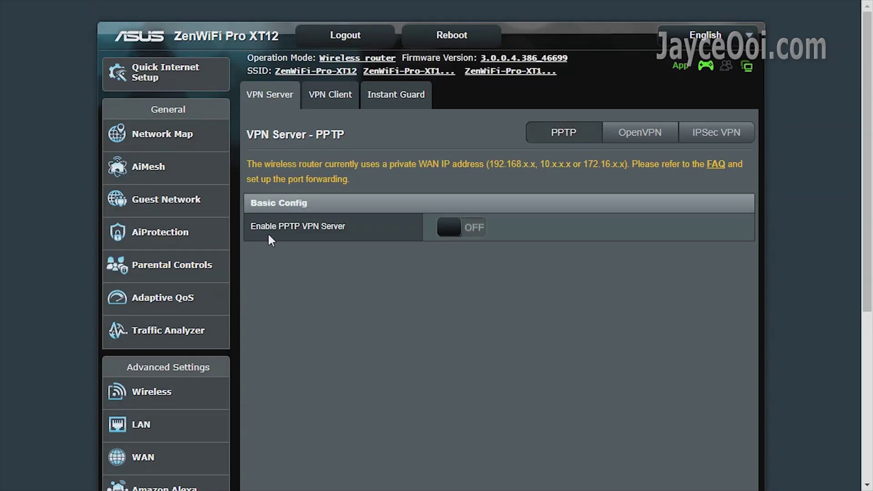
left_click(413, 104)
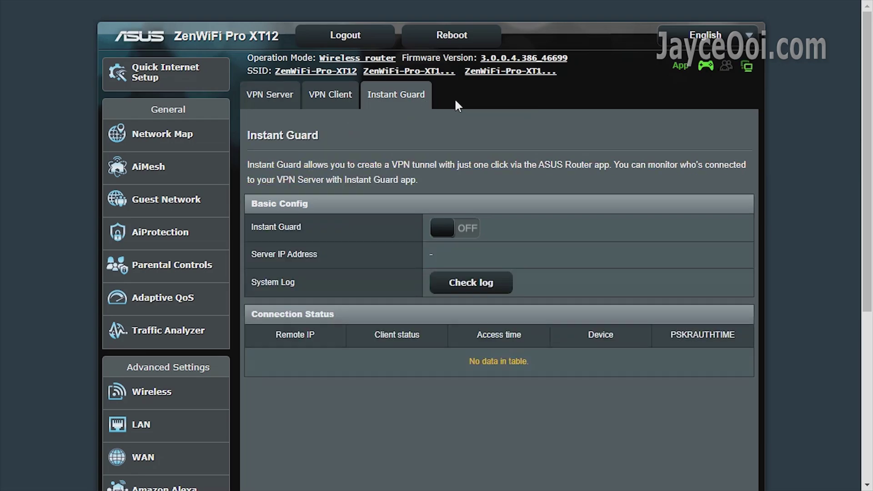
Examine the Firewall's general and IPv6 firewall settings and the Operation Mode choices under Administration.
scroll(454, 113, "down", 6)
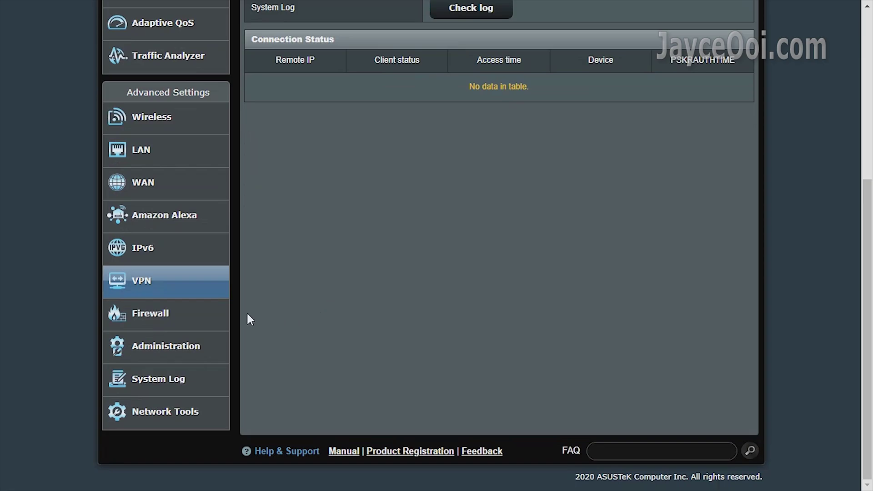
left_click(222, 320)
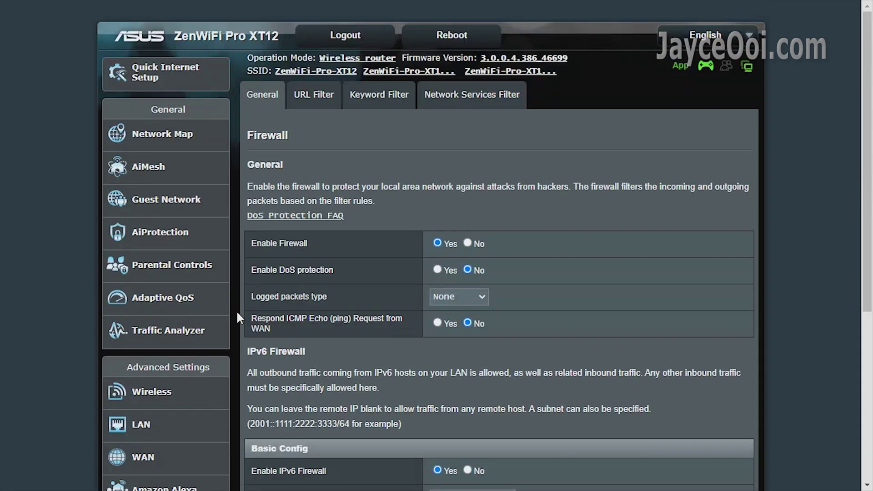
scroll(236, 310, "down", 6)
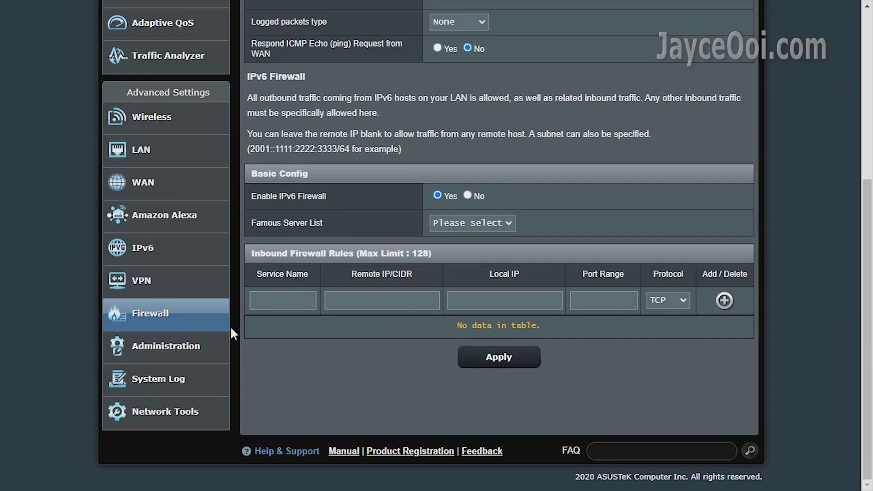
left_click(223, 358)
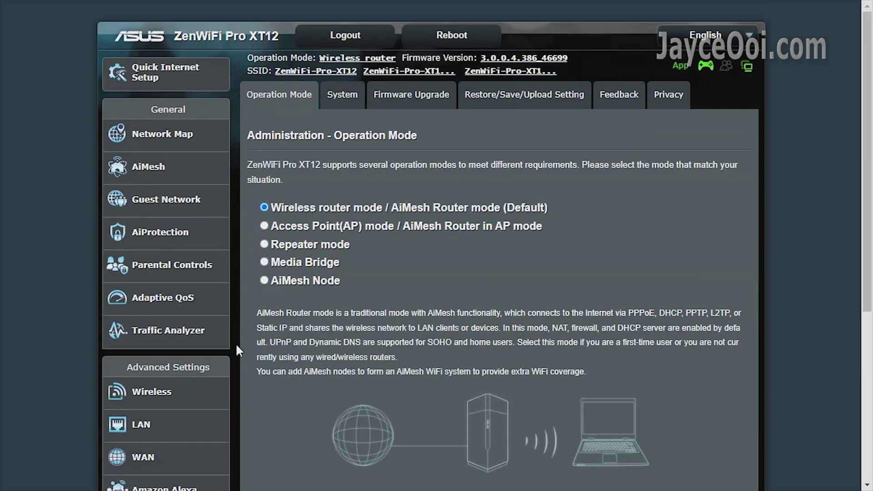
scroll(237, 350, "down", 3)
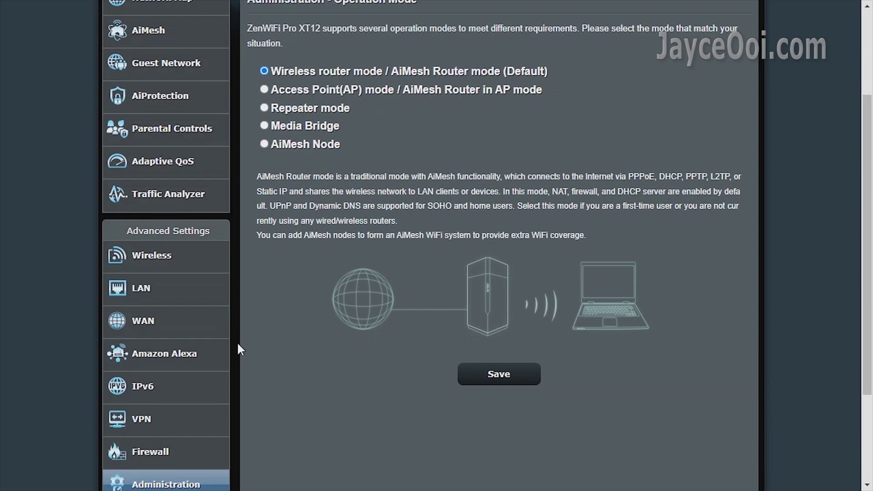